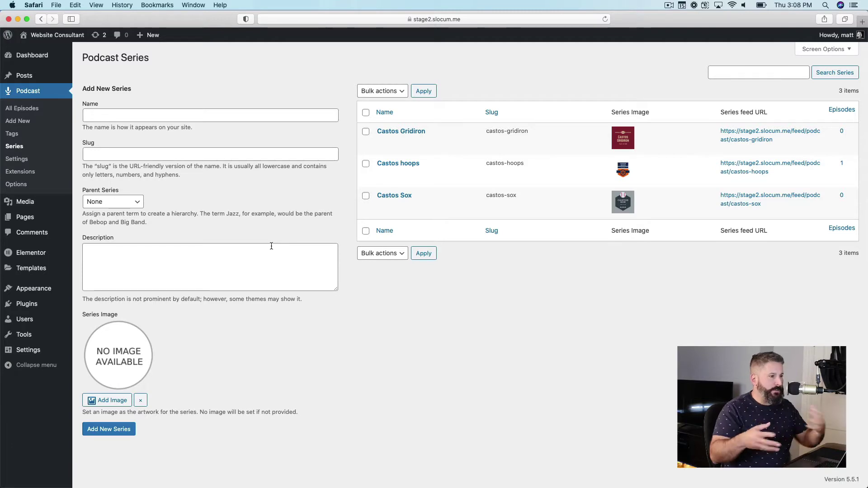
Start a new podcast episode titled 'A new podcast for CSN'
mouse_move(382, 193)
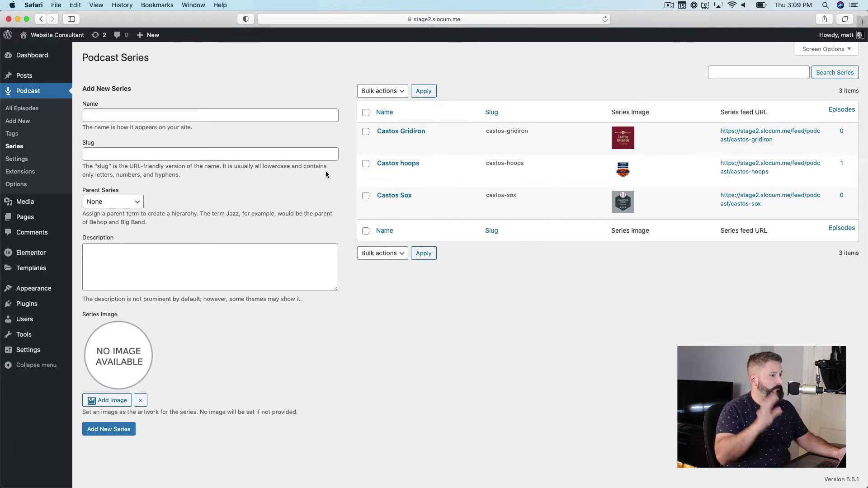
click(27, 110)
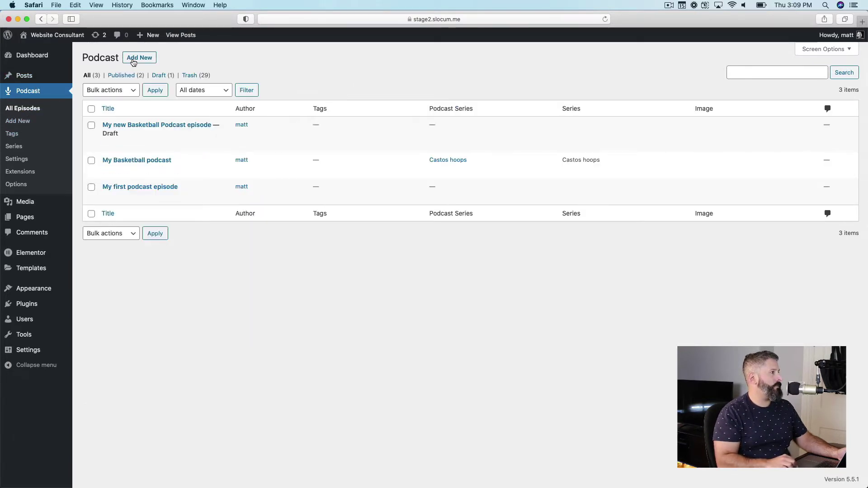
click(134, 62)
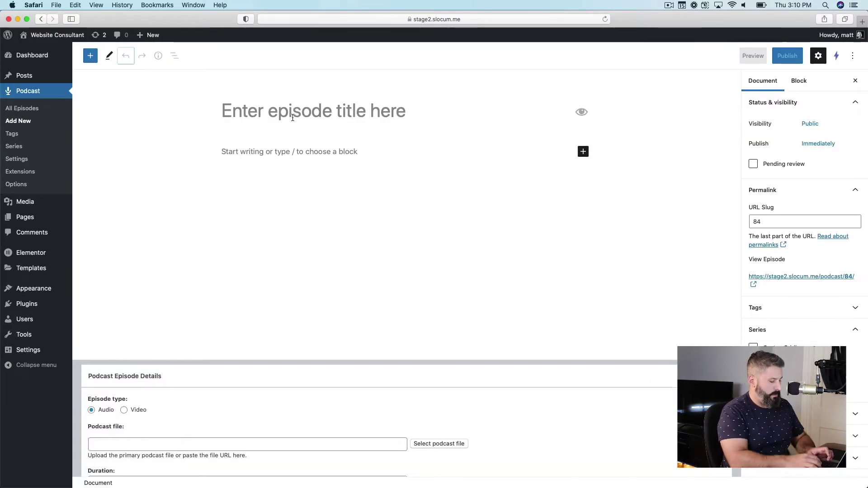
click(249, 114)
text(A)
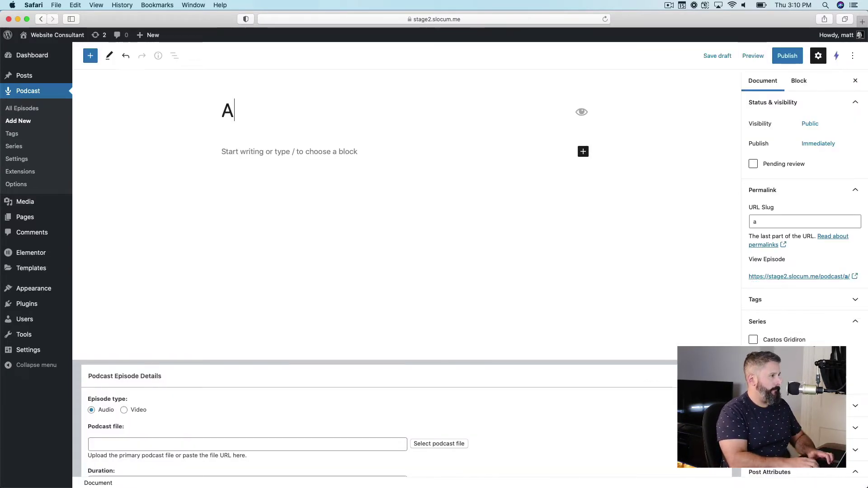
text( new podcast for)
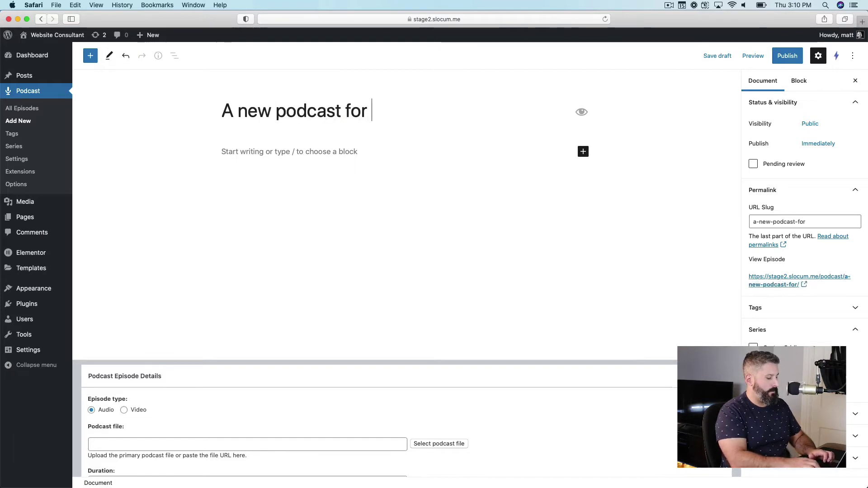
text( CSN)
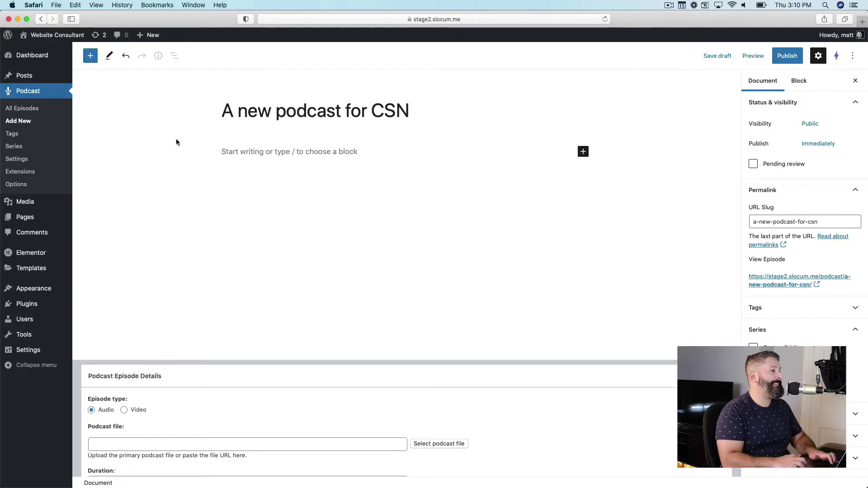
Add the description 'This is a new podcast for CSN podcasts.' to the episode body
click(234, 152)
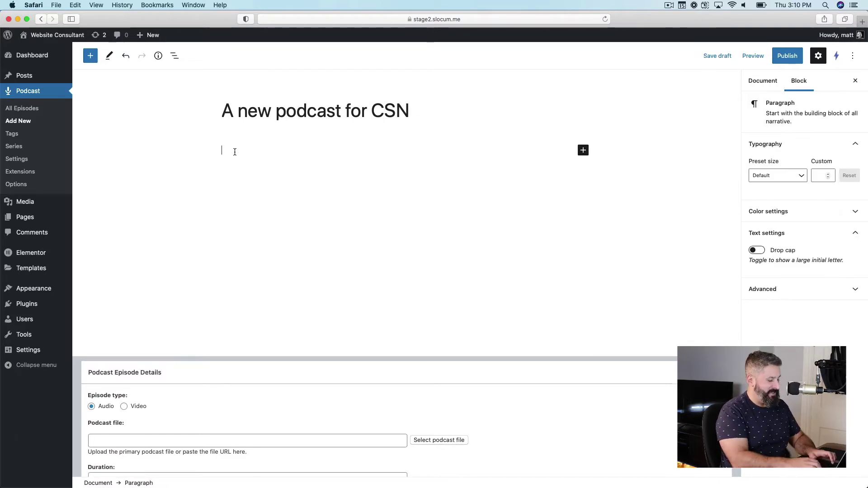
text(Thi sis)
key(BackSpace)
key(BackSpace)
key(BackSpace)
key(BackSpace)
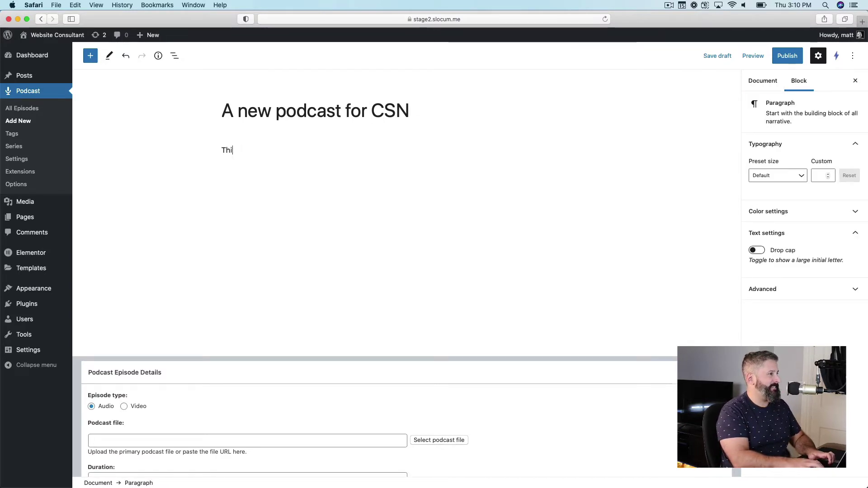
text(s is a new podcast for CSN)
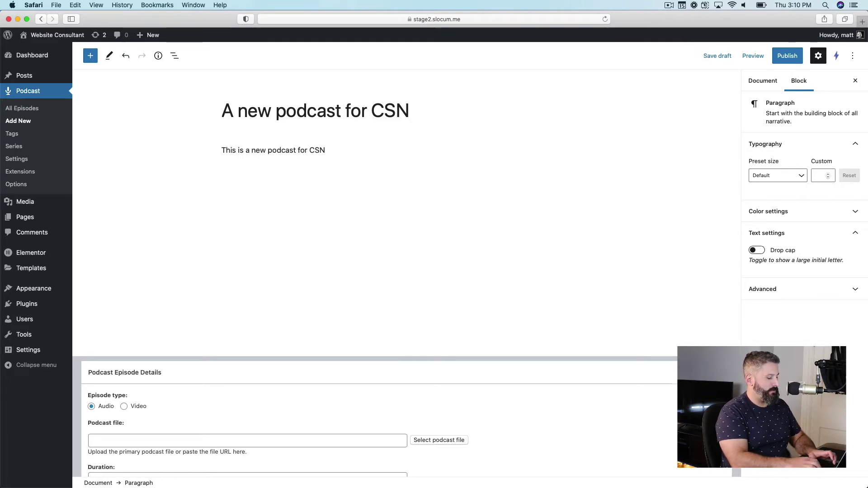
text( podcasts.)
key(Return)
scroll(224, 203, down, 3)
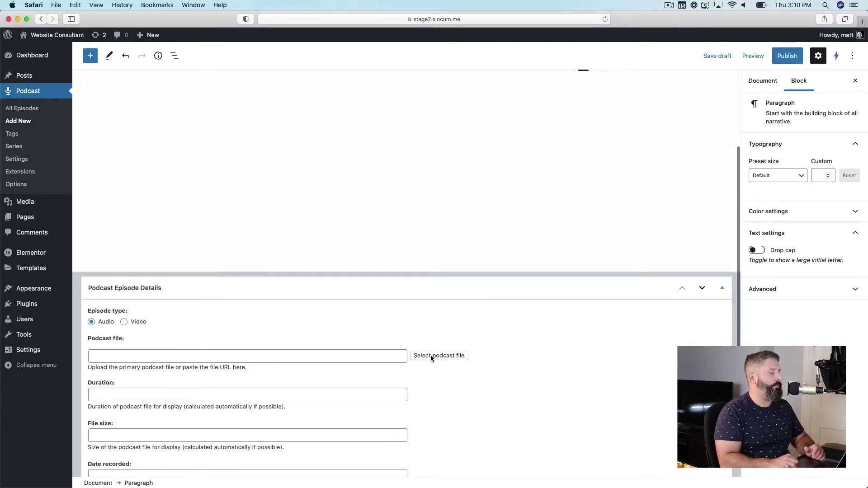
scroll(447, 332, down, 2)
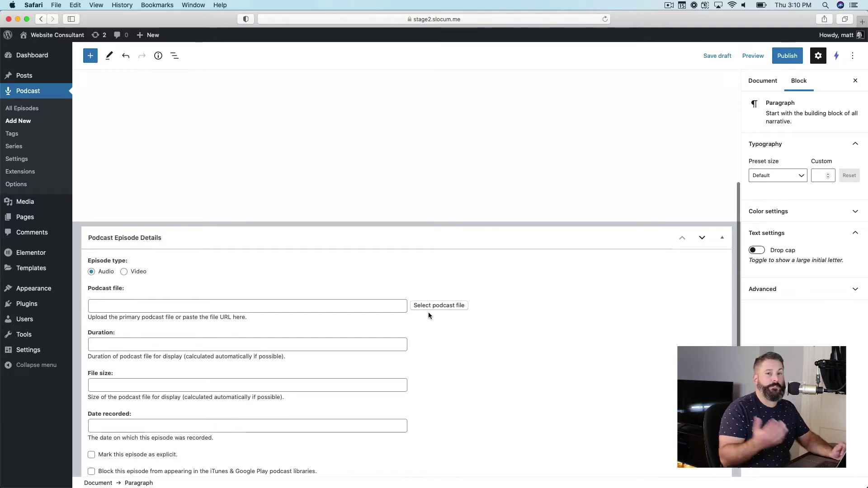
scroll(427, 312, up, 1)
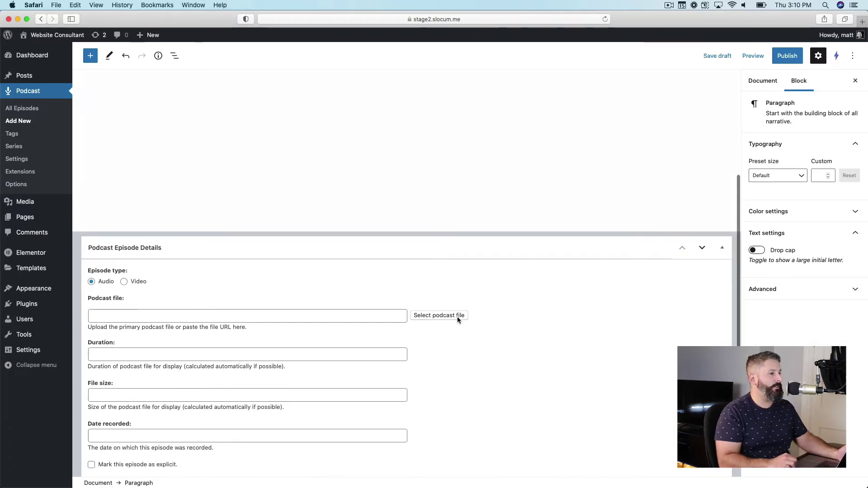
scroll(457, 316, up, 6)
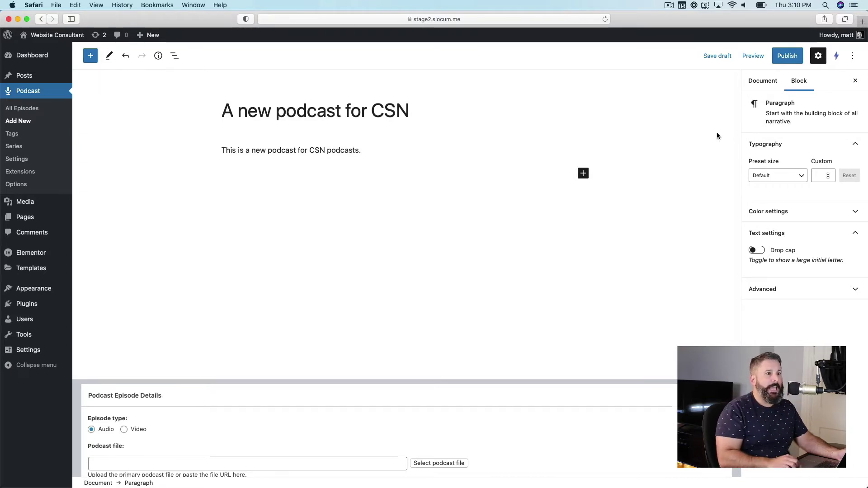
click(761, 84)
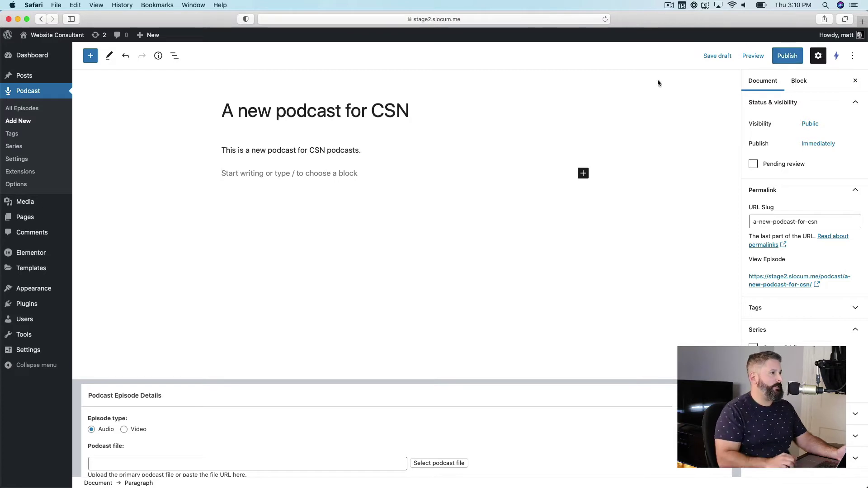
Change the episode title to 'A new podcast for Castos Hoops'
double_click(382, 116)
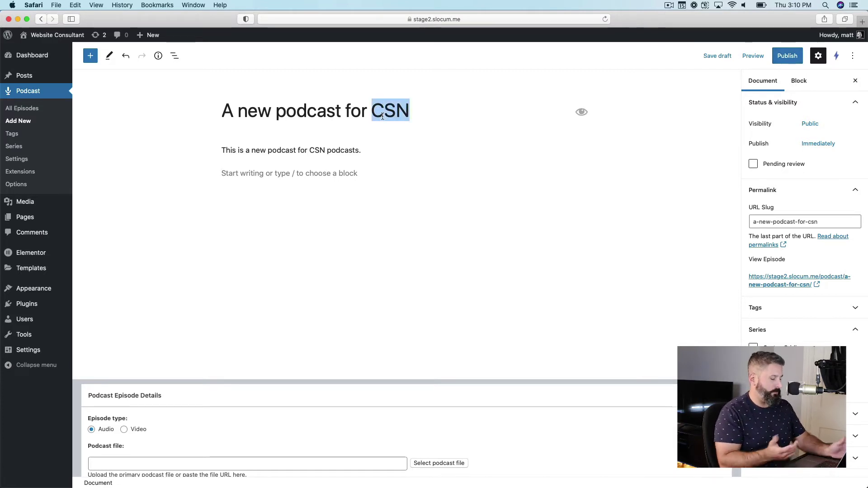
text(Bas)
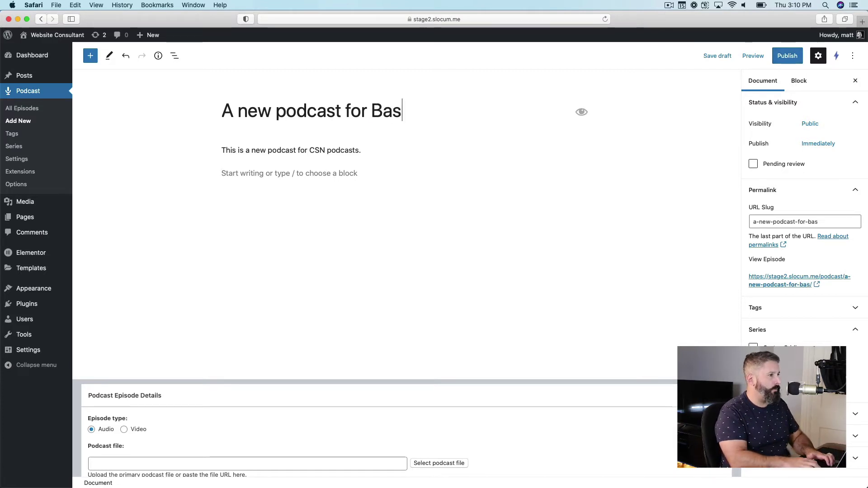
key(BackSpace)
key(BackSpace)
key(BackSpace)
text(Castos Ho)
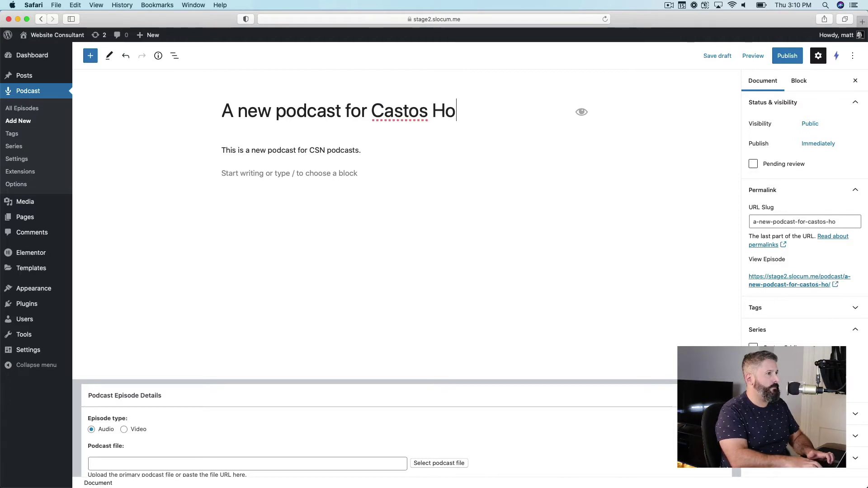
text(ops)
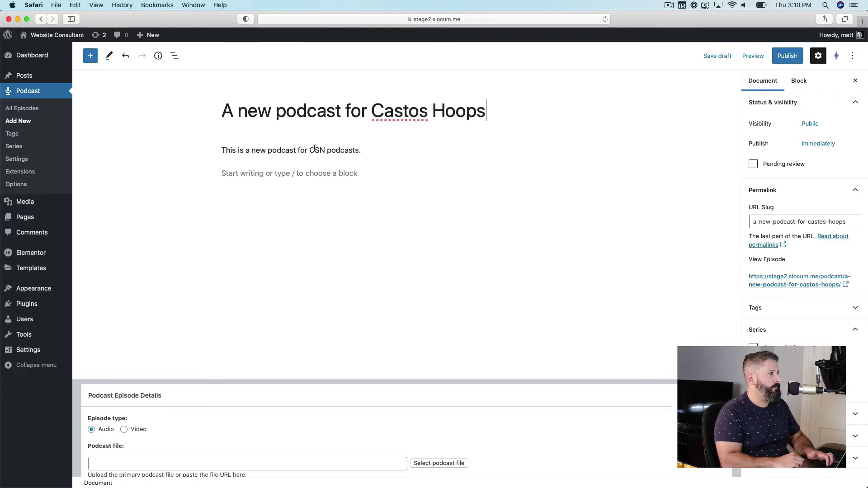
Replace 'CSN podcasts.' in the description with Castos Hoops
drag(312, 150, 362, 151)
text(Cast)
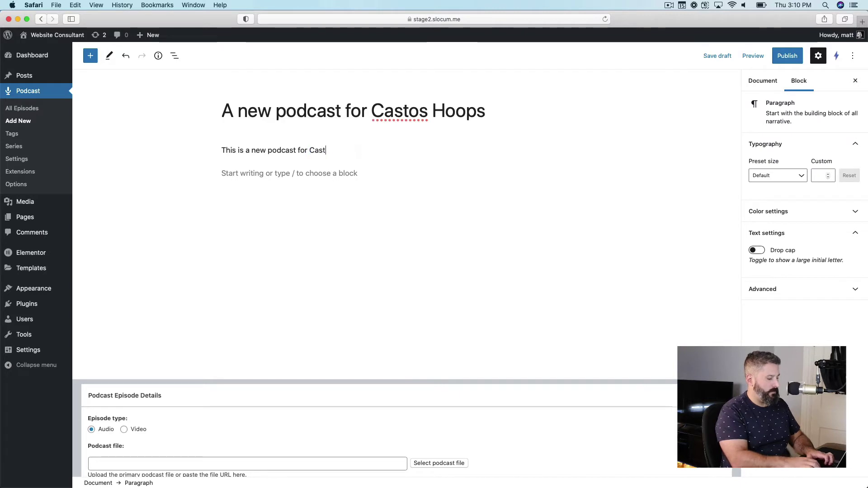
text(os Hoops.)
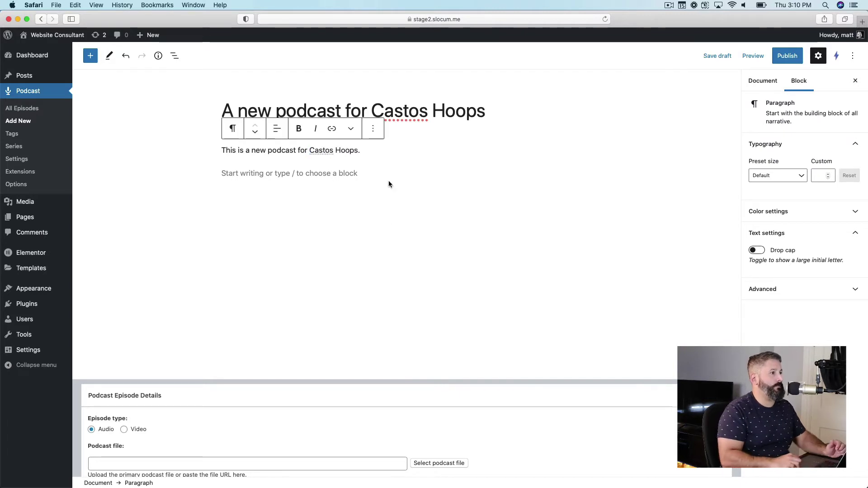
click(383, 175)
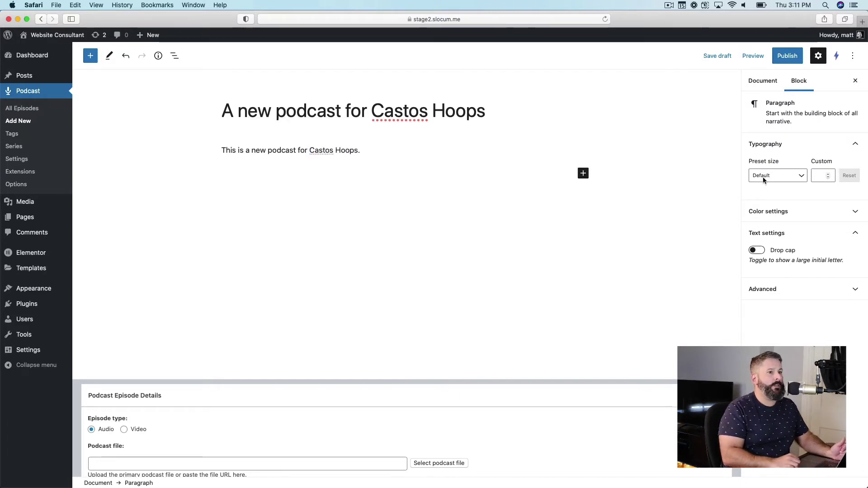
click(767, 82)
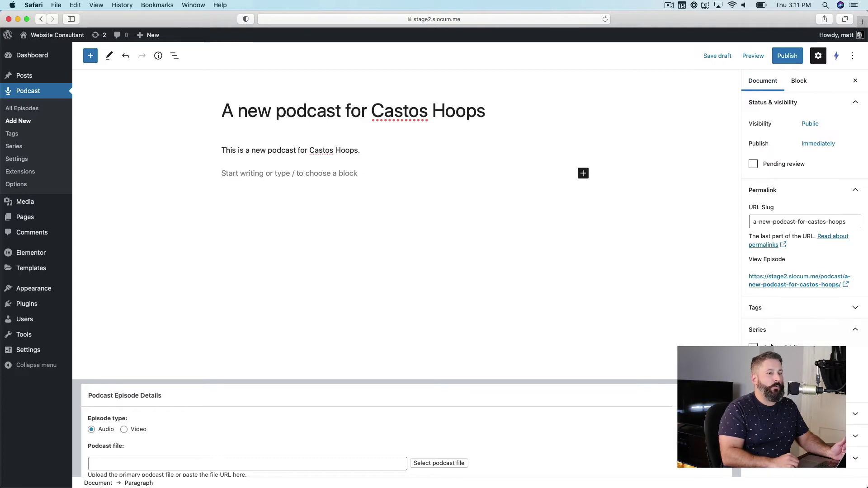
scroll(788, 335, down, 2)
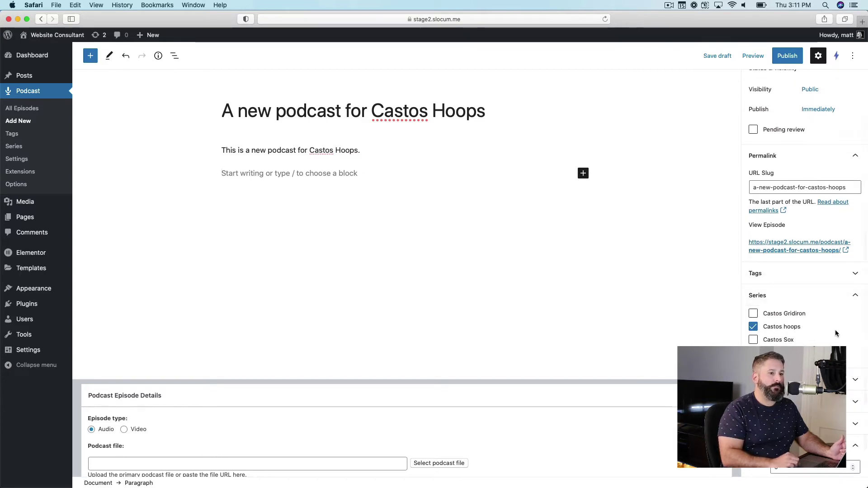
Publish the Castos Hoops episode and return to the All Episodes list
click(792, 56)
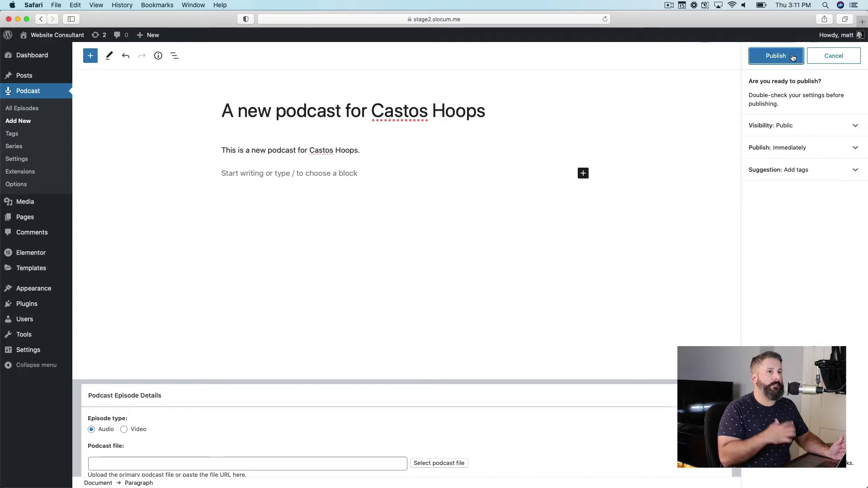
click(792, 56)
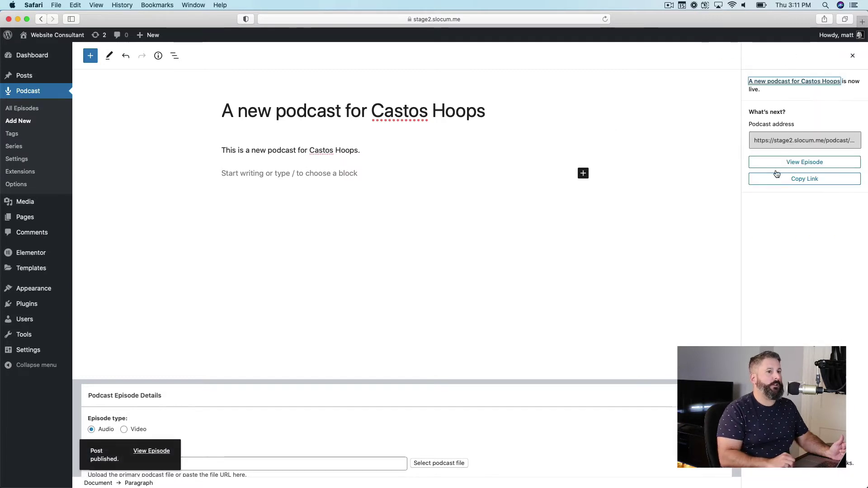
click(22, 108)
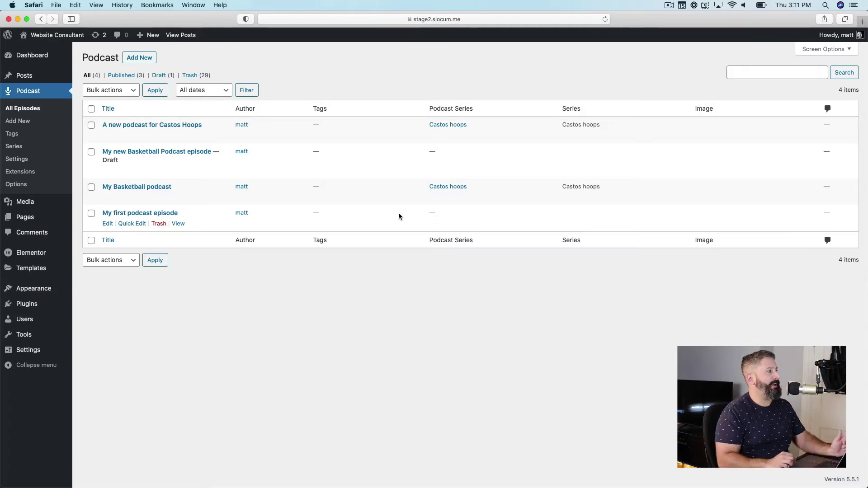
Review the default feed's title, subtitle and Castos Sports cover in Podcast Settings' Feed details
click(17, 160)
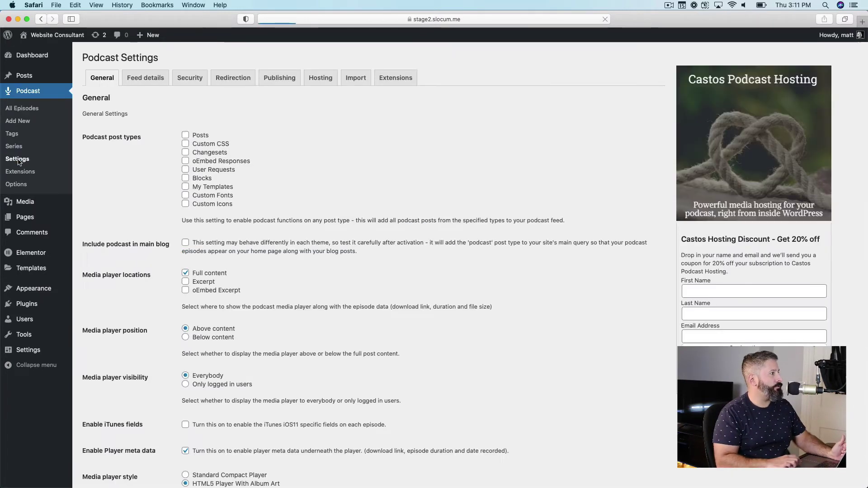
click(148, 78)
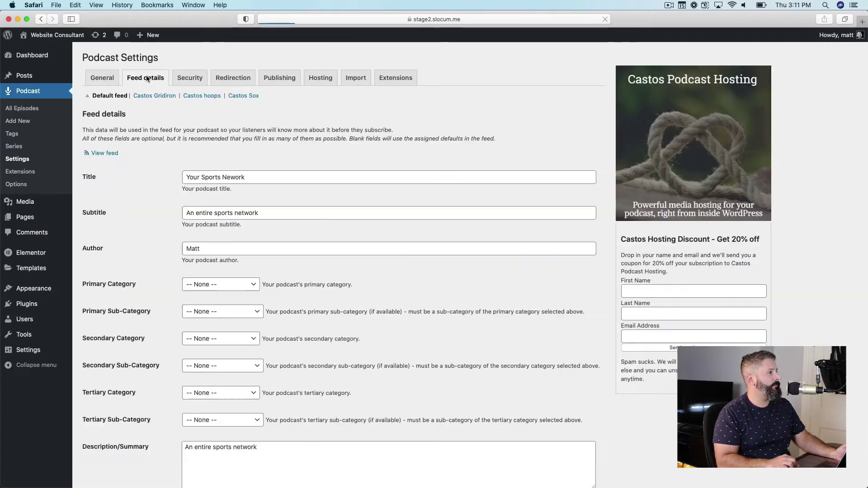
scroll(142, 119, down, 1)
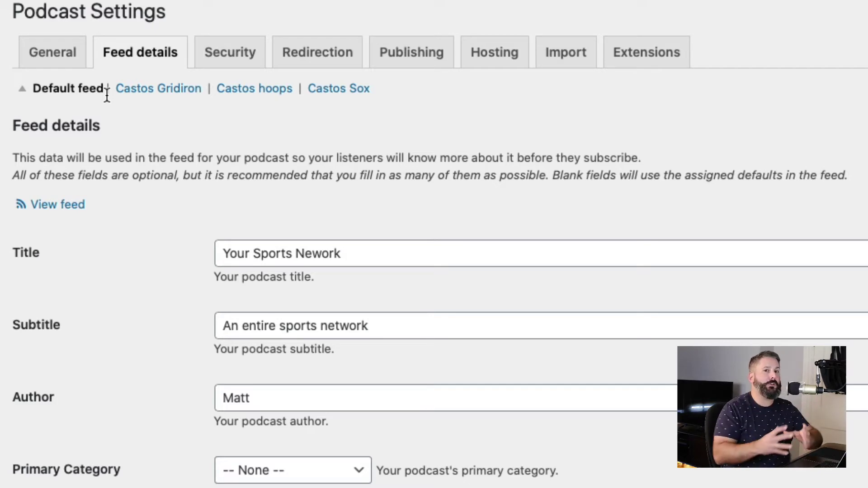
scroll(255, 276, down, 1)
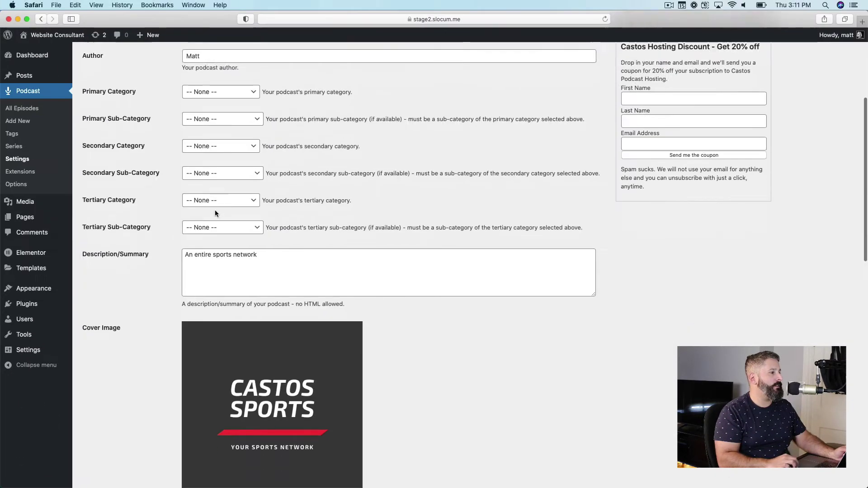
scroll(215, 210, down, 3)
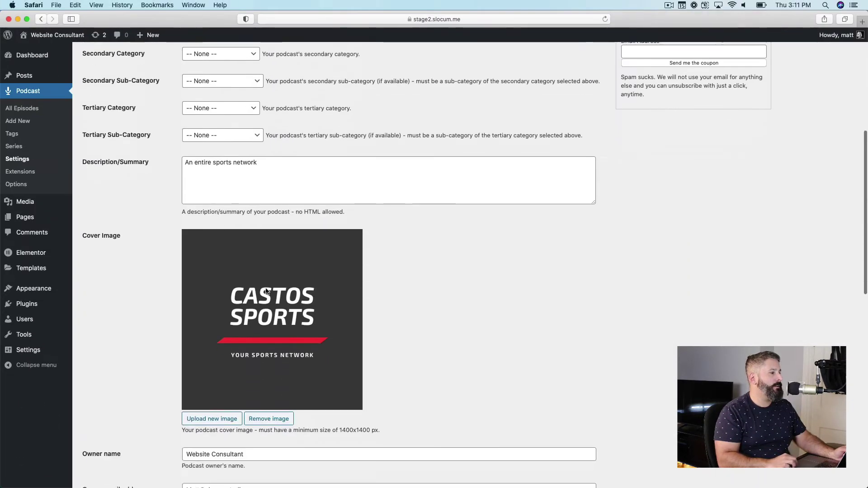
scroll(262, 335, down, 1)
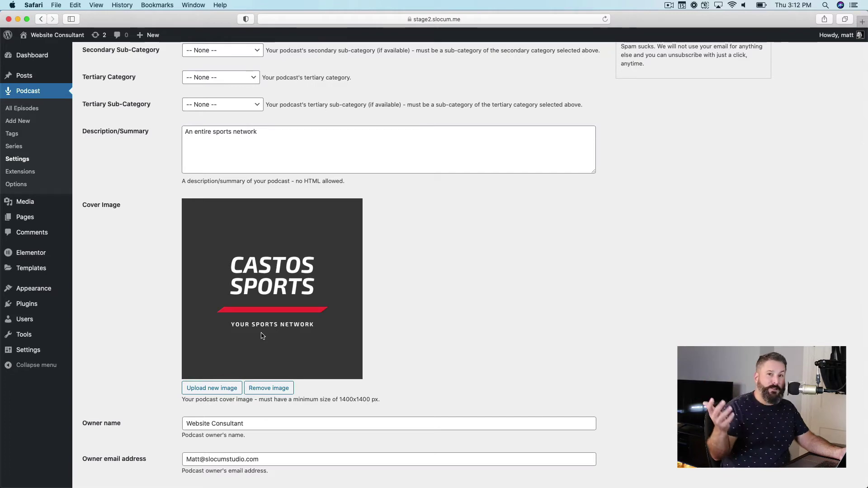
scroll(262, 336, down, 5)
scroll(262, 335, up, 10)
scroll(261, 333, up, 1)
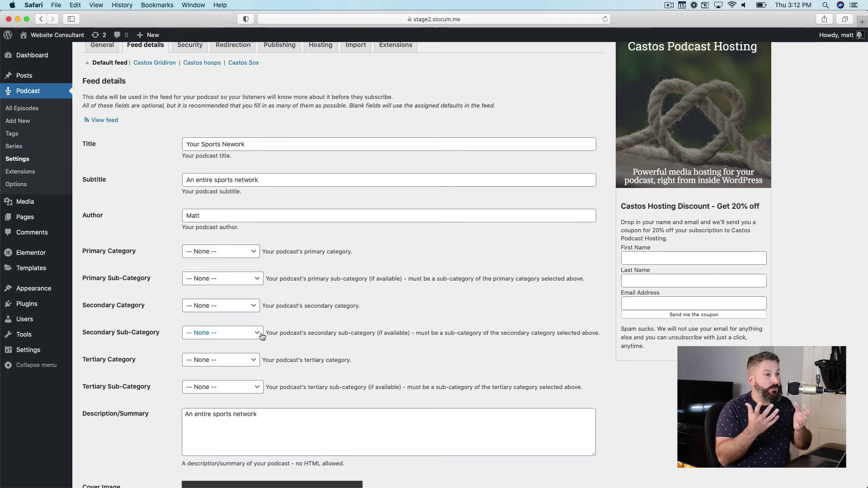
scroll(262, 335, up, 2)
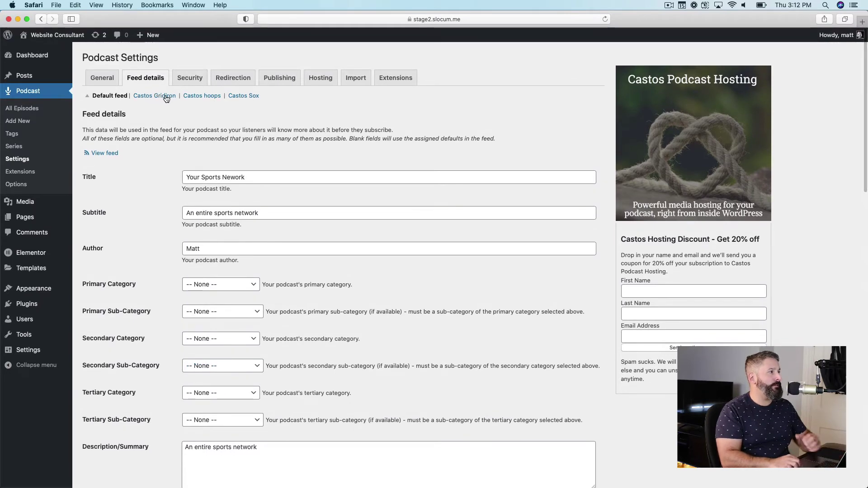
Set castos-football.png as the Castos Gridiron feed's cover image and save the settings
click(157, 96)
scroll(169, 278, down, 2)
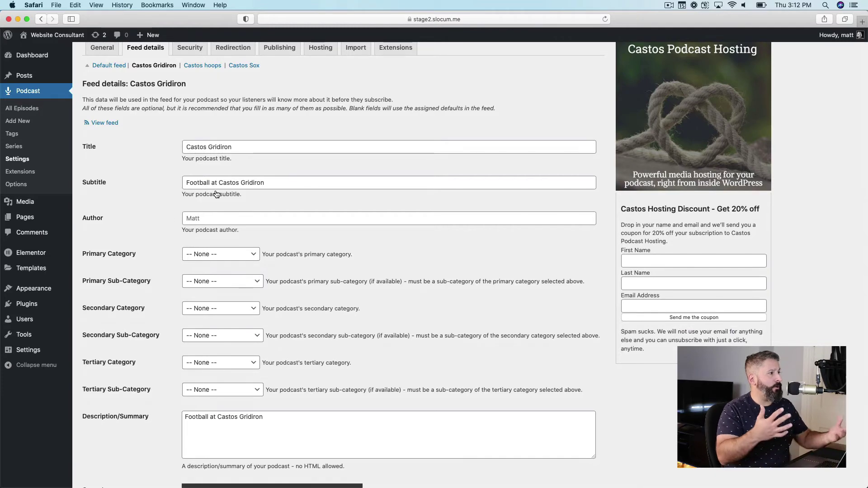
scroll(254, 187, down, 10)
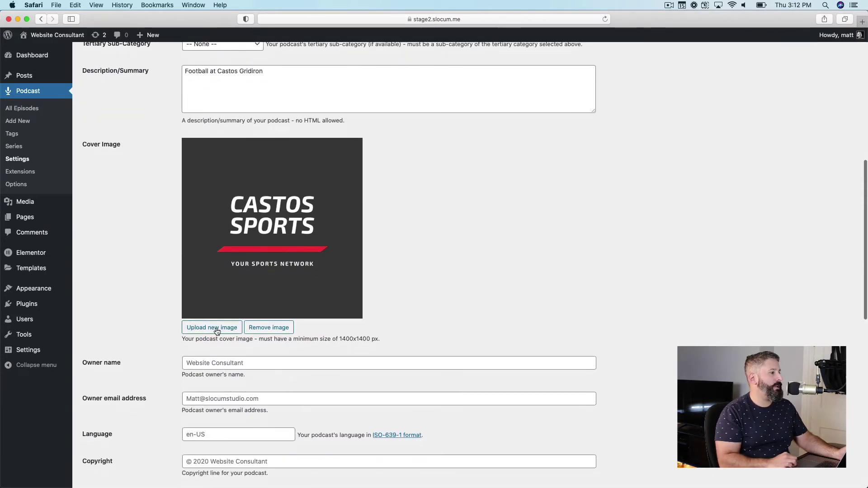
click(215, 329)
click(139, 158)
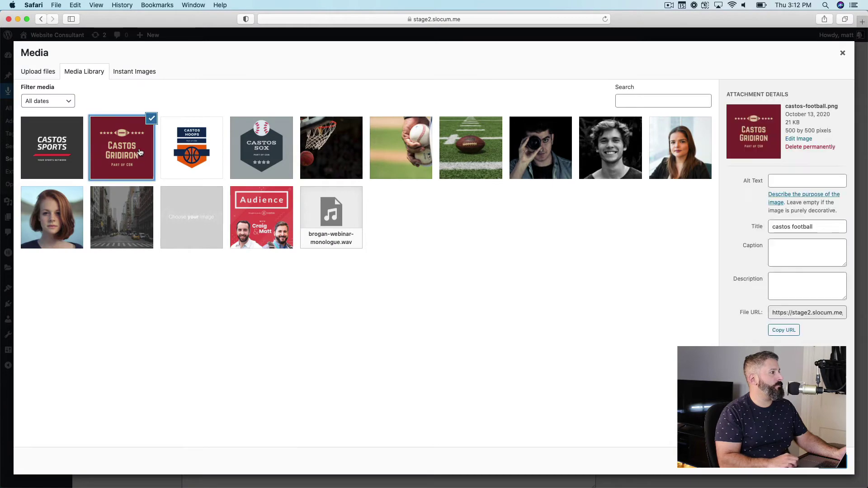
click(840, 462)
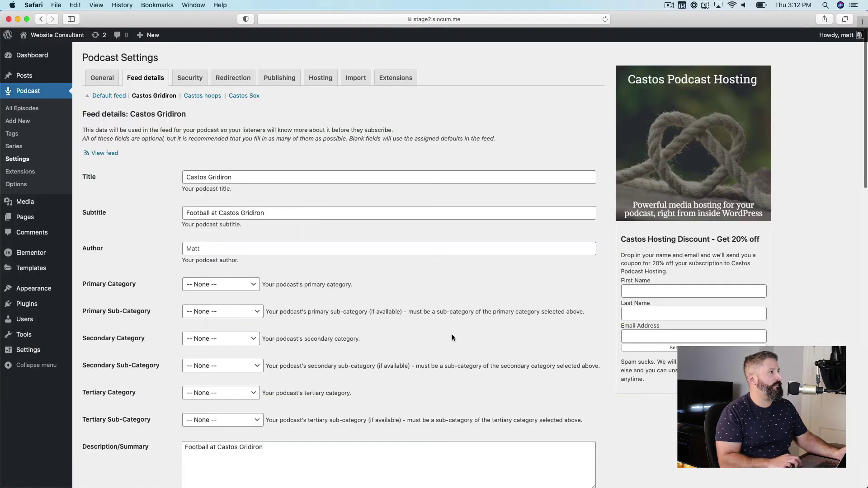
scroll(452, 338, down, 10)
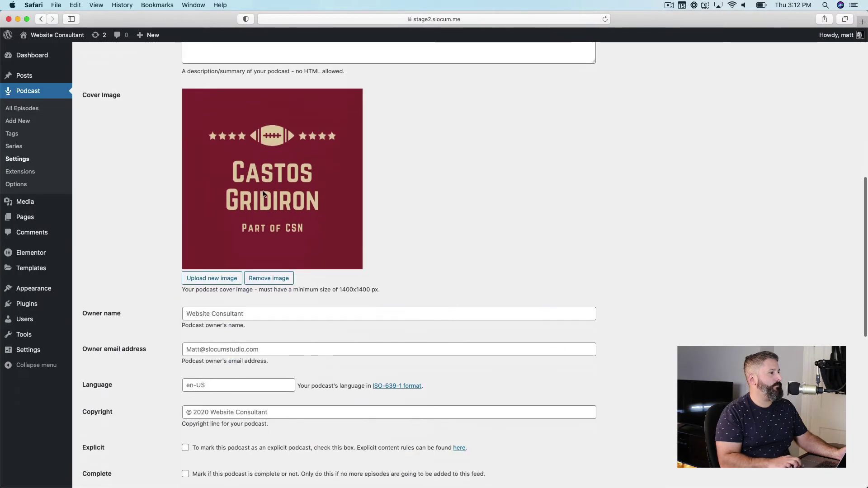
scroll(304, 277, down, 9)
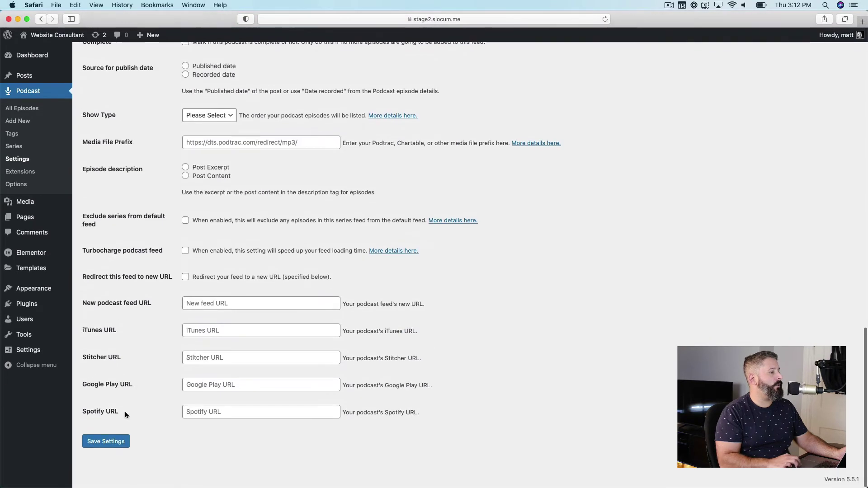
click(108, 442)
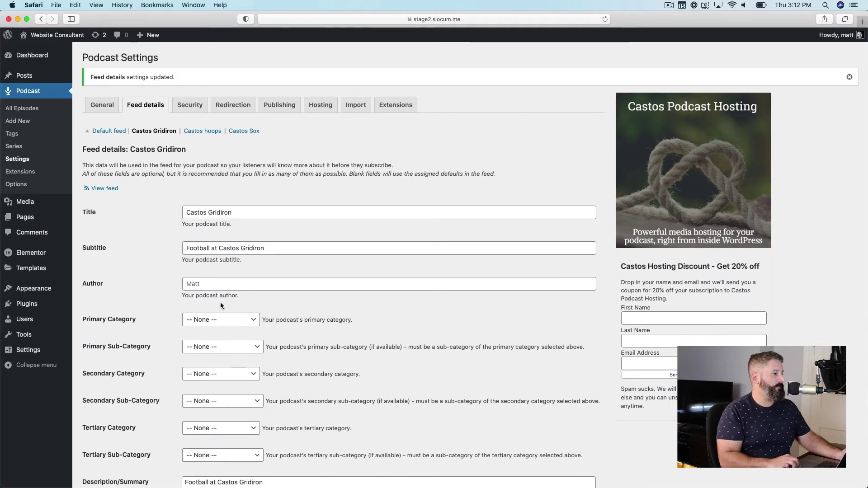
Open the Castos Sox feed details and scroll to its 'Exclude series from default feed' option
click(208, 132)
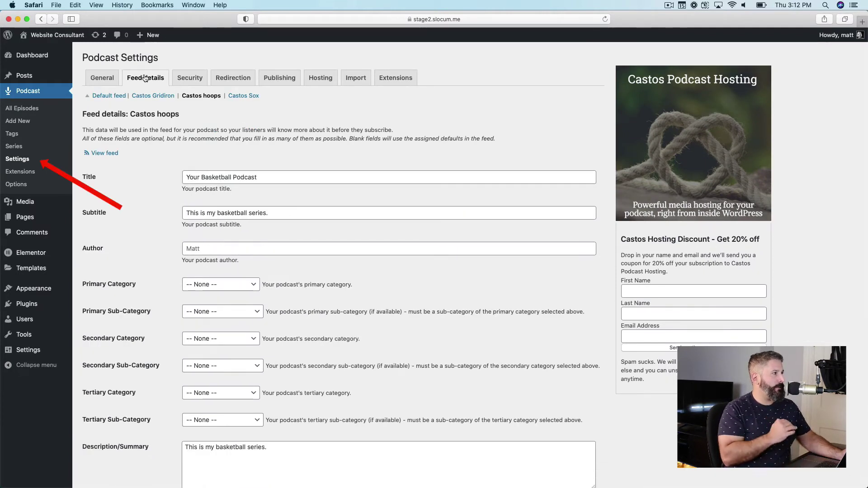
click(241, 95)
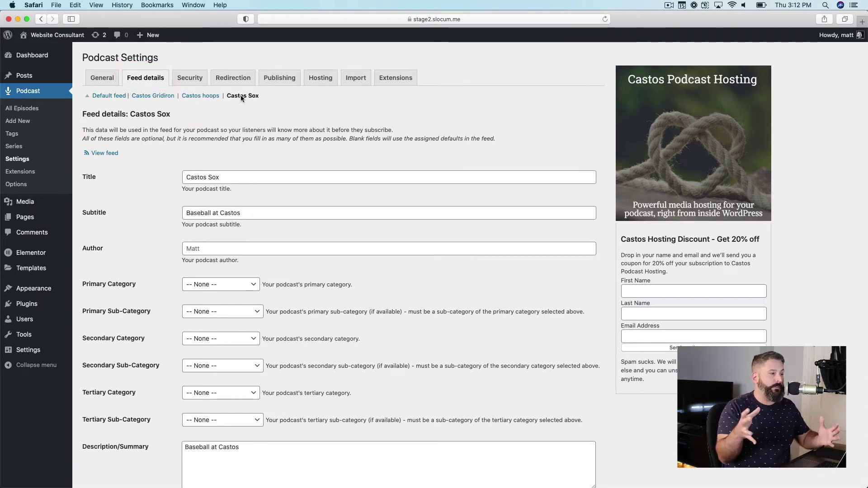
scroll(207, 116, down, 5)
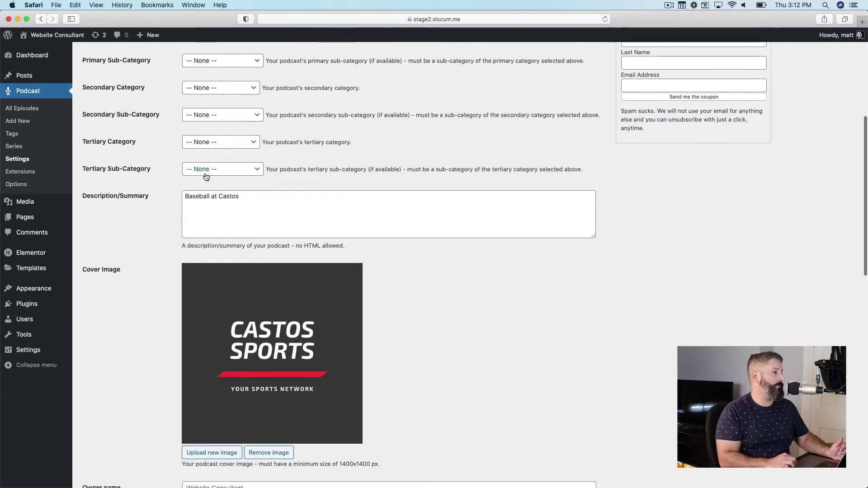
scroll(199, 252, down, 4)
scroll(199, 252, down, 9)
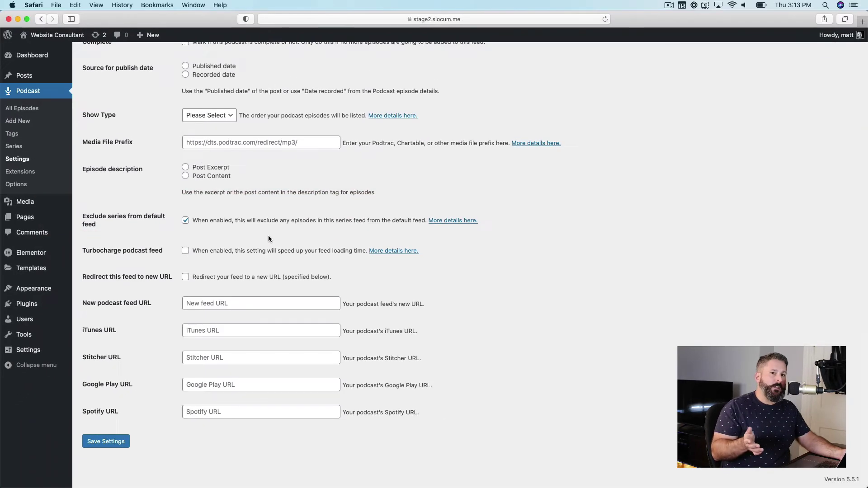
scroll(267, 238, up, 15)
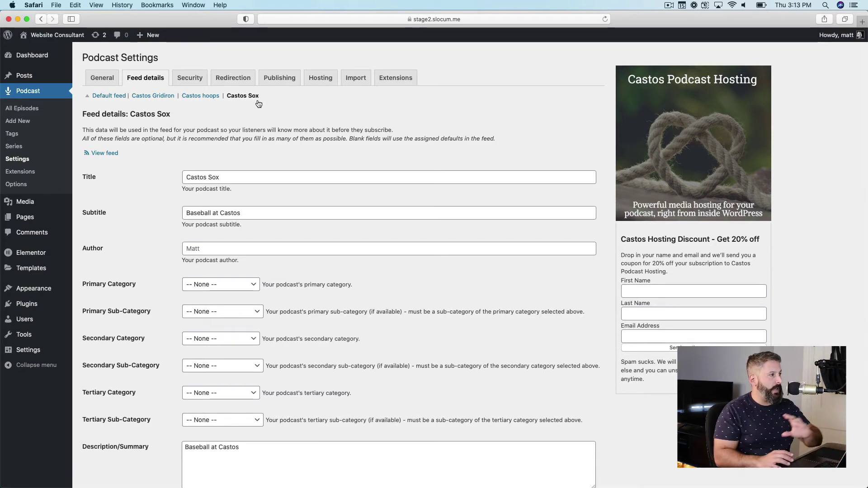
Give the Castos Sox feed the Castos Sox cover art, save, and view the Podcast Series list
scroll(259, 104, down, 6)
scroll(204, 296, down, 13)
scroll(181, 231, up, 8)
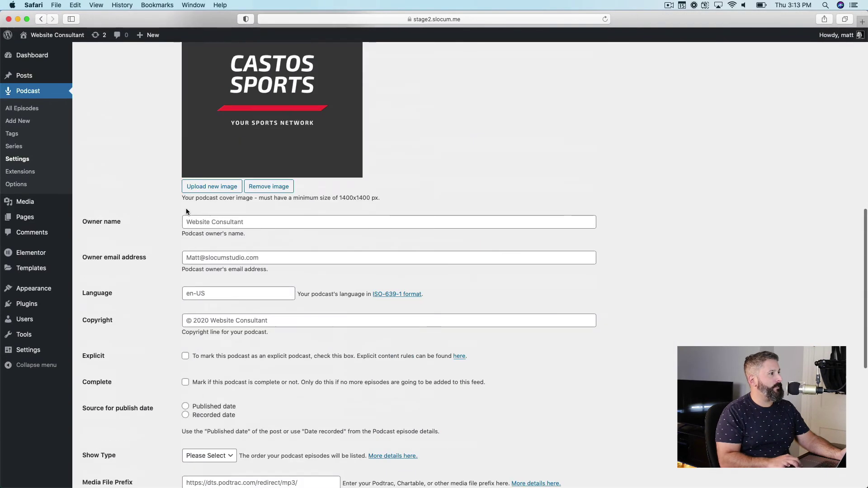
click(214, 187)
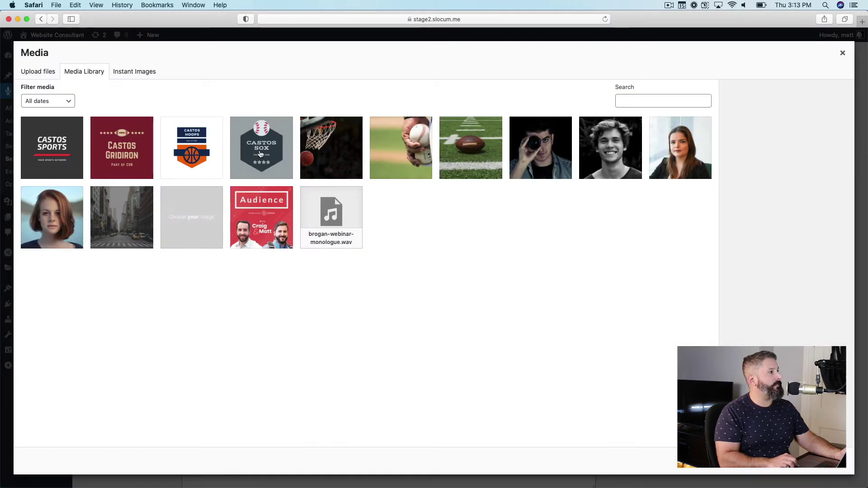
click(260, 154)
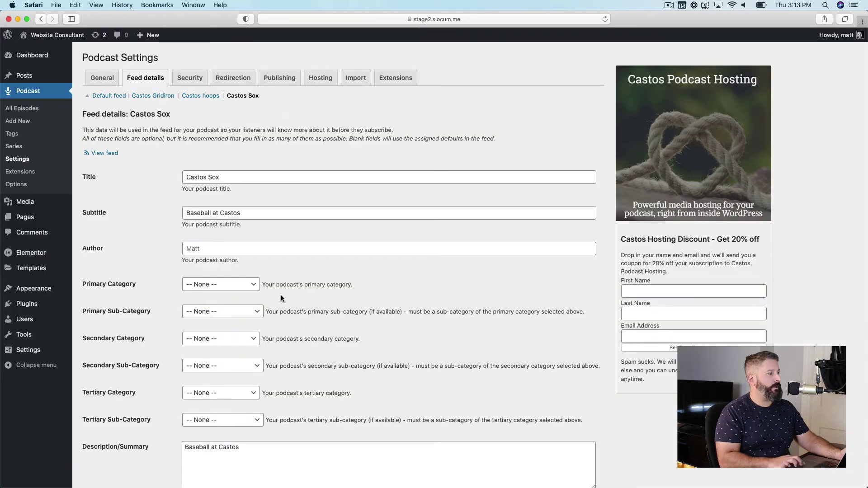
scroll(281, 295, down, 15)
click(106, 441)
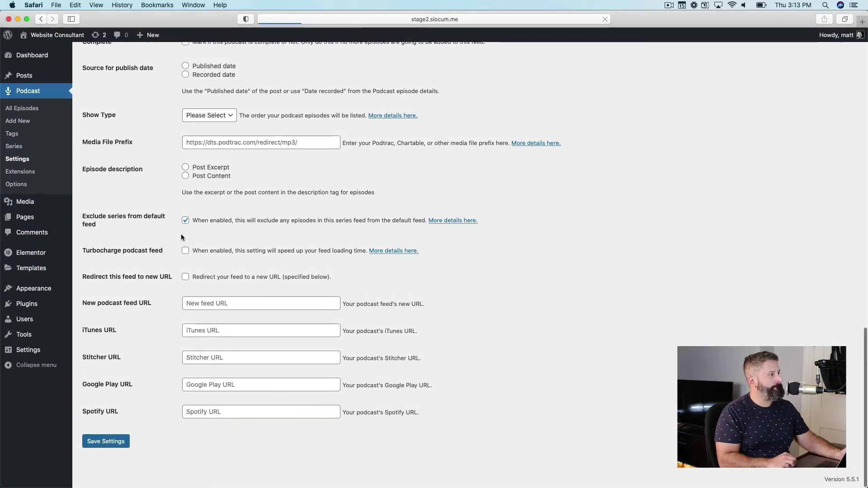
click(14, 146)
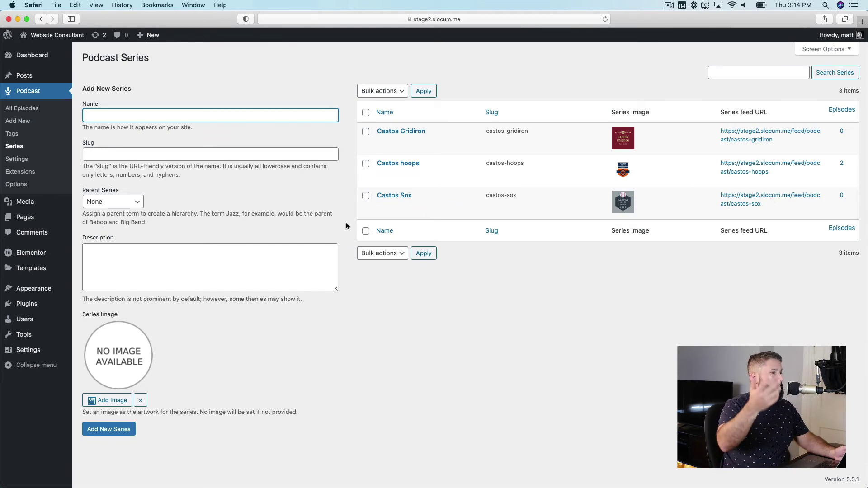
Create a new episode 'The football show episode 44' with body text 'This is for Football.'
click(33, 111)
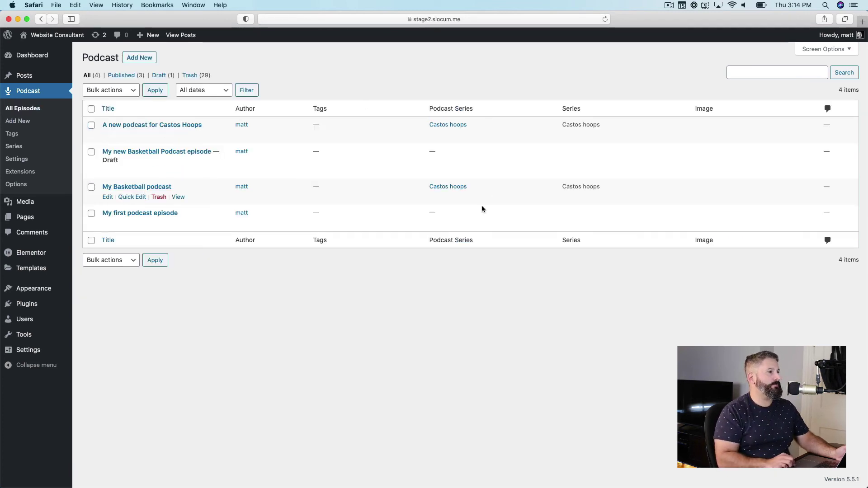
click(139, 58)
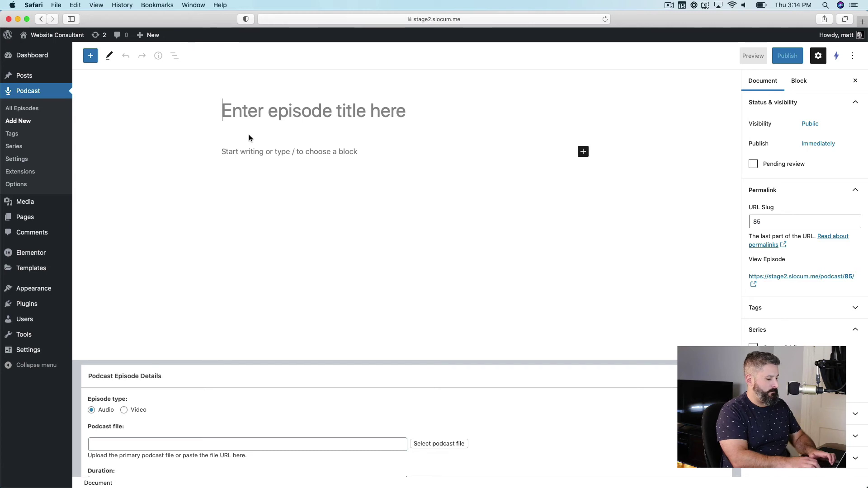
text(The football show )
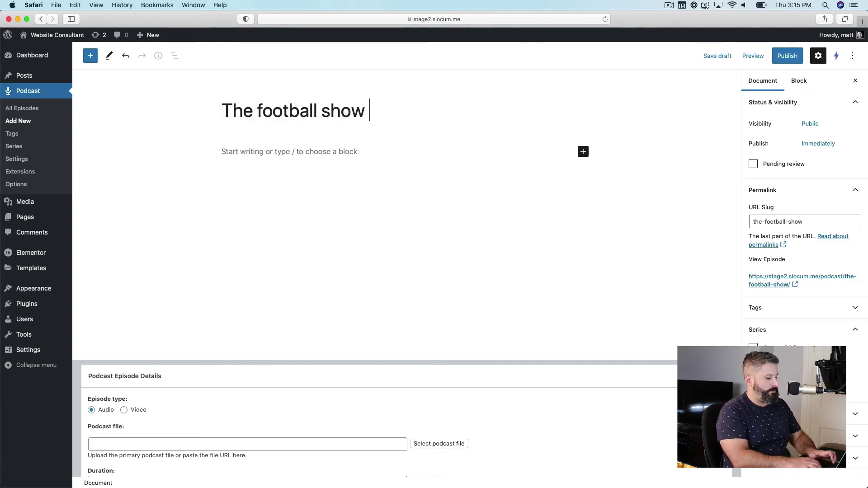
text(episode 44)
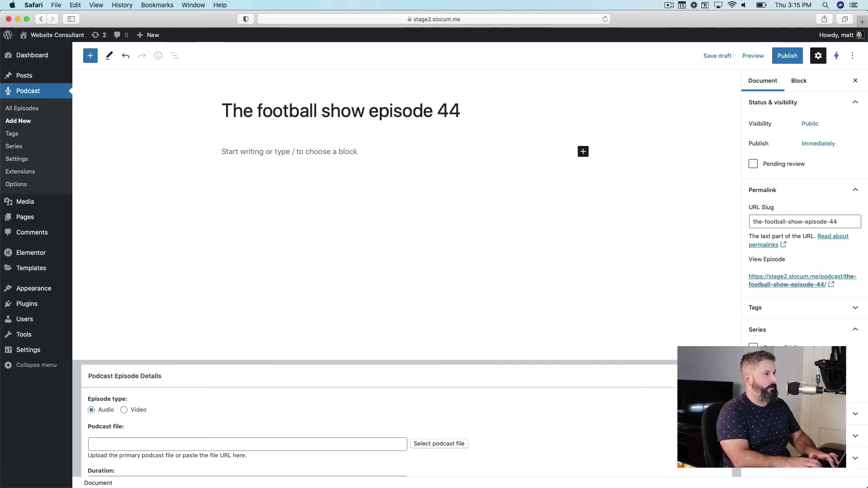
key(Return)
text(This is for)
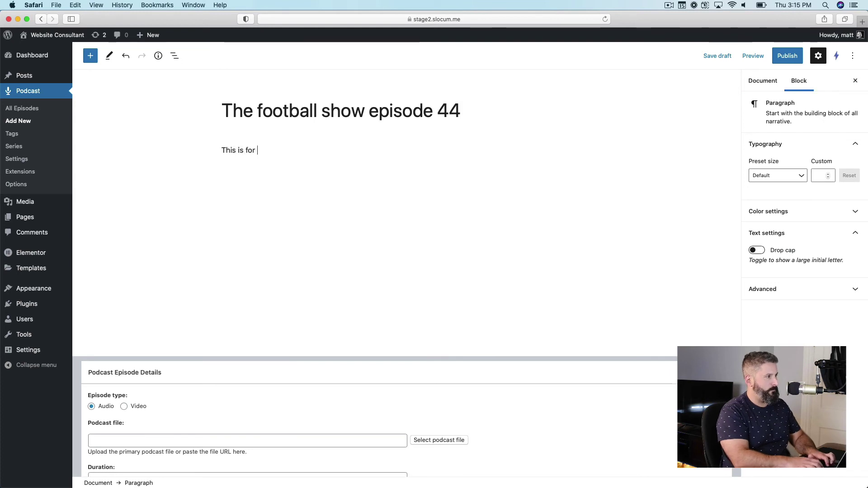
text( Footba)
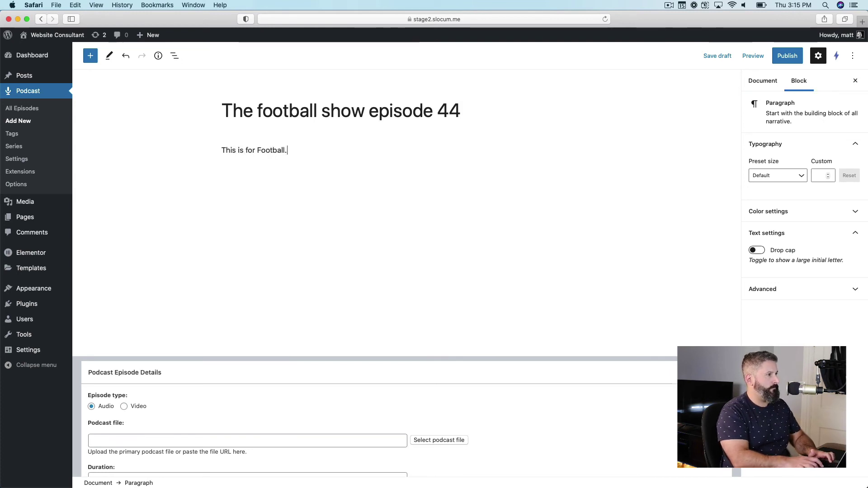
text(ll.)
Assign the episode to the Castos Gridiron series and publish it
click(762, 85)
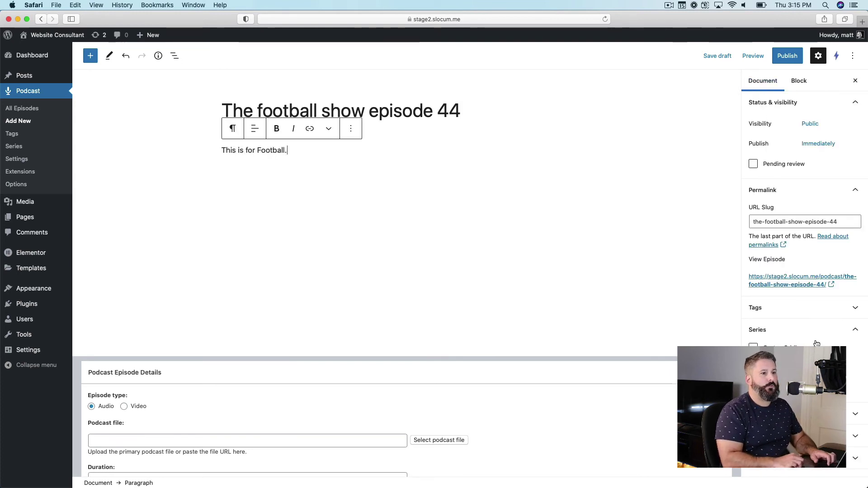
scroll(781, 335, down, 2)
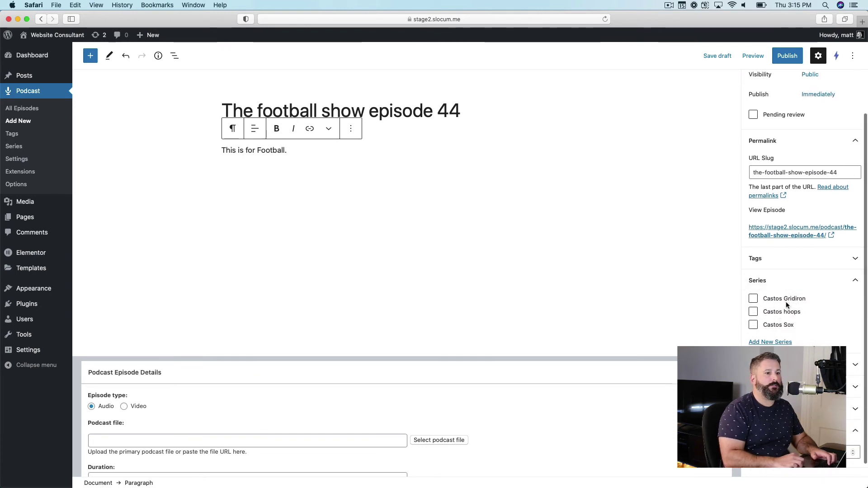
click(786, 300)
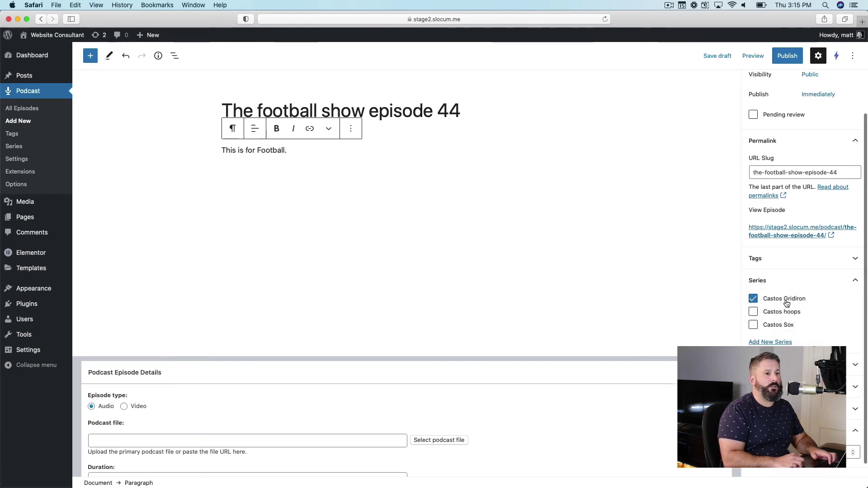
click(788, 57)
click(787, 57)
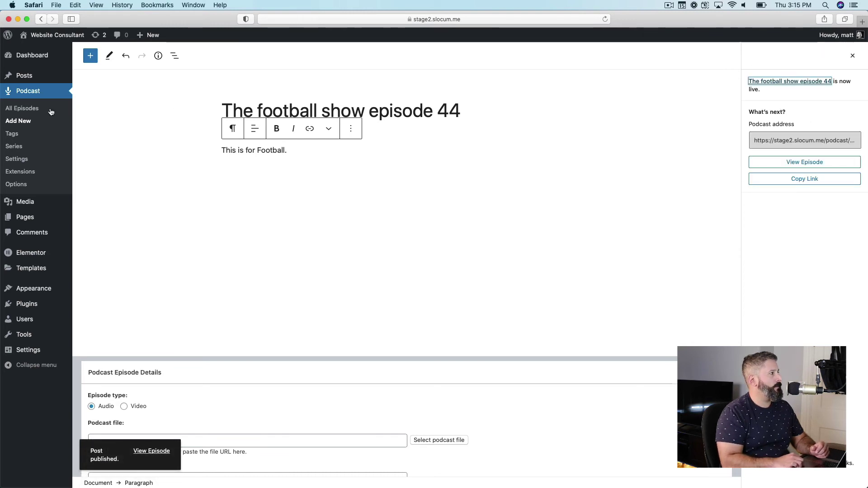
Filter the episode list by Castos hoops, then show all five episodes again
click(27, 108)
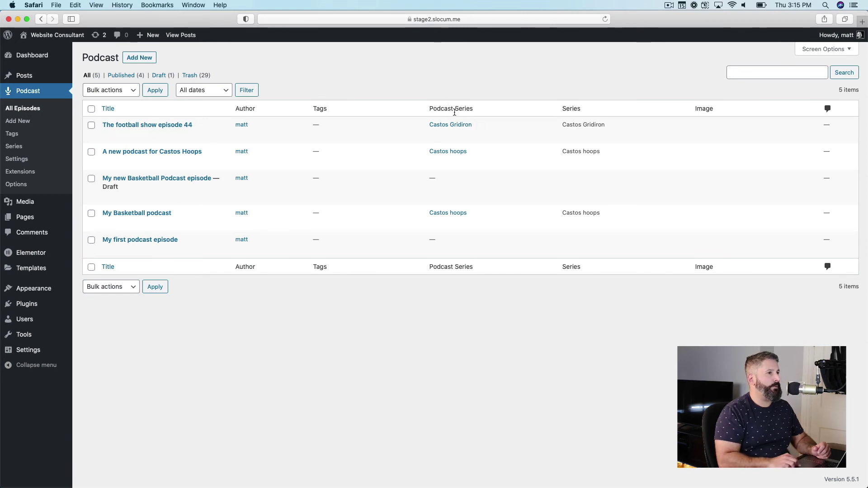
click(455, 153)
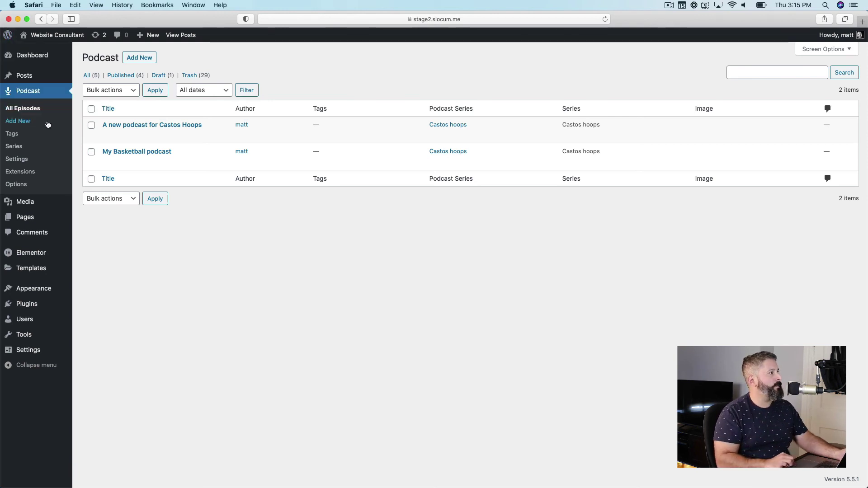
click(37, 110)
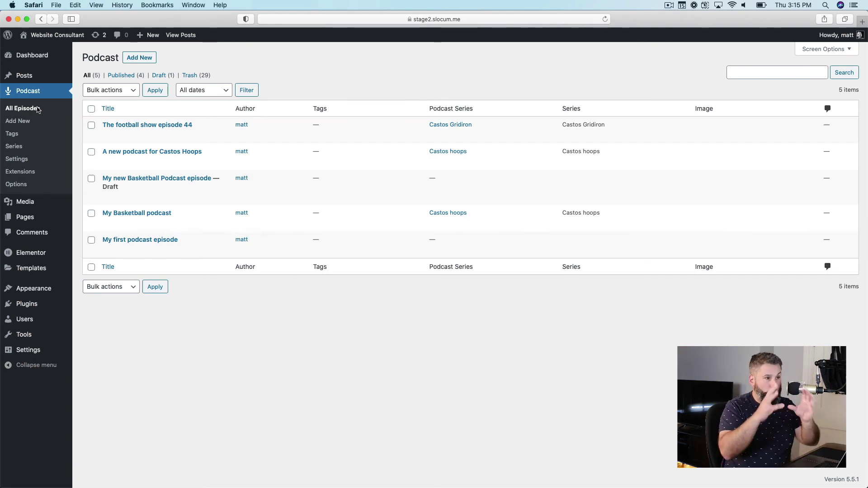
Review the Castos hoops feed details titled 'Your Basketball Podcast' in Podcast Settings
click(18, 162)
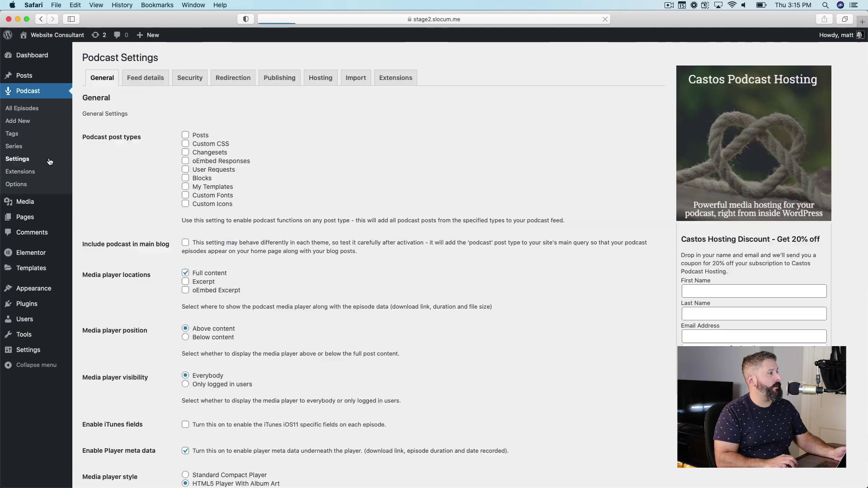
click(145, 78)
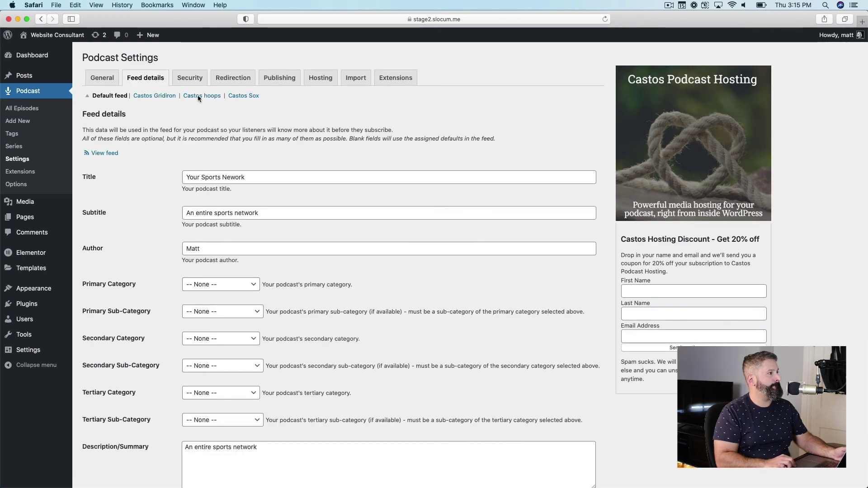
click(197, 96)
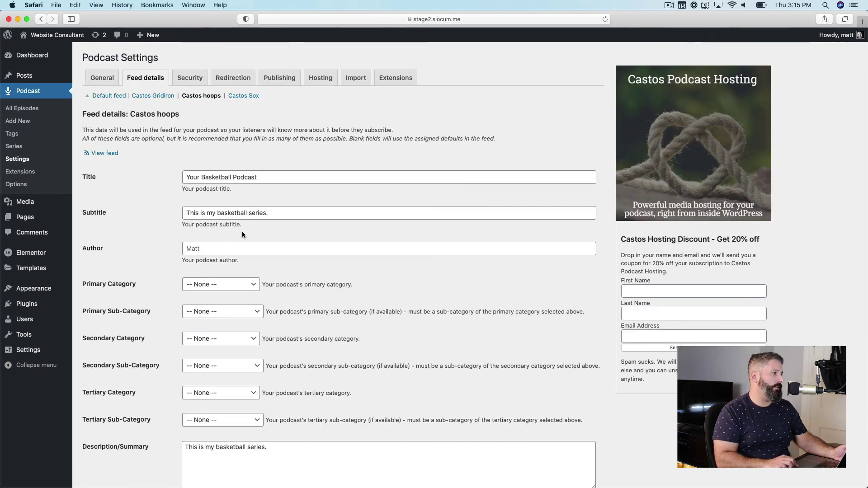
scroll(243, 233, down, 3)
scroll(243, 234, down, 7)
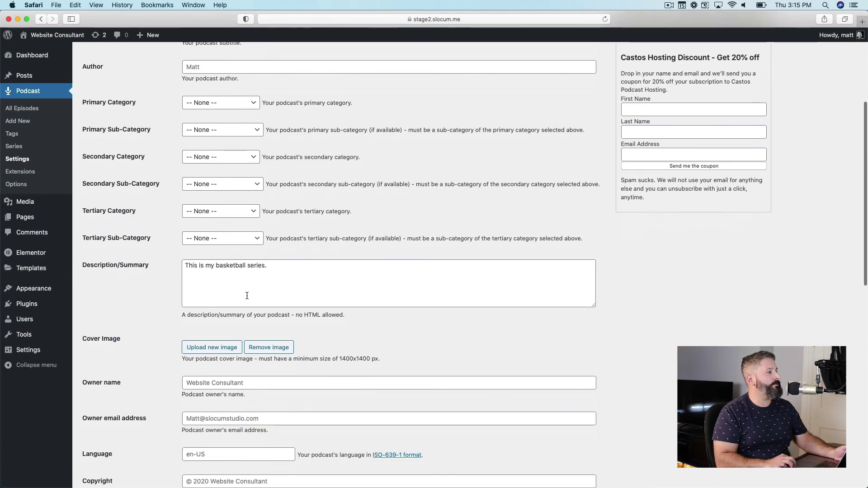
scroll(254, 295, down, 3)
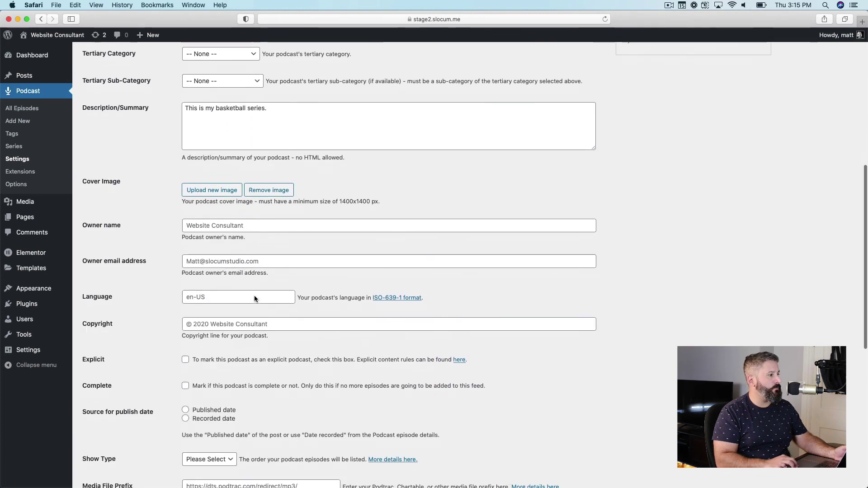
scroll(302, 330, up, 13)
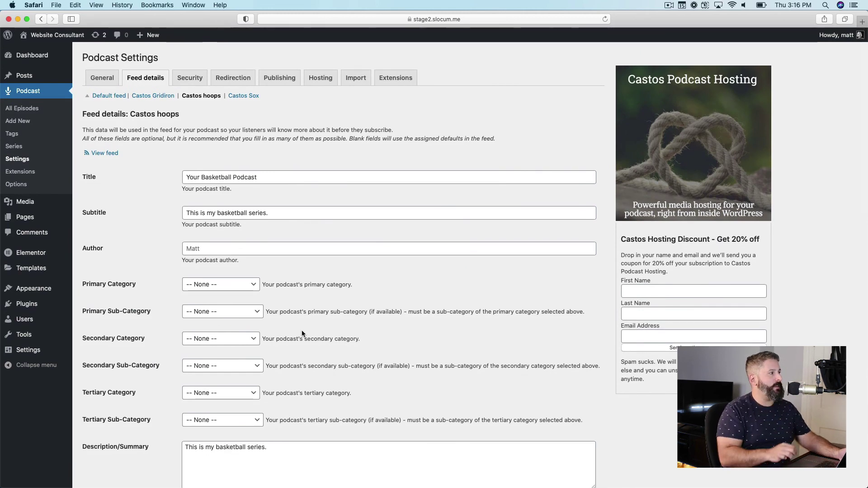
Go to Podcast > Series to confirm Castos Gridiron now shows 1 episode
click(14, 146)
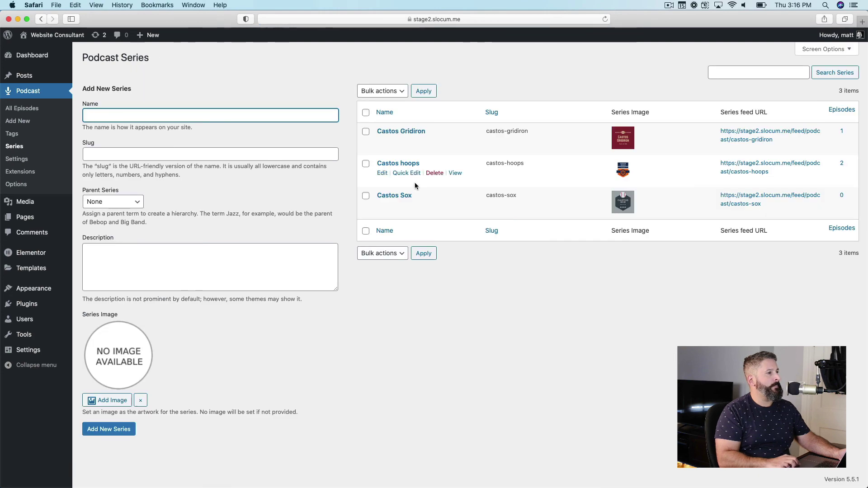